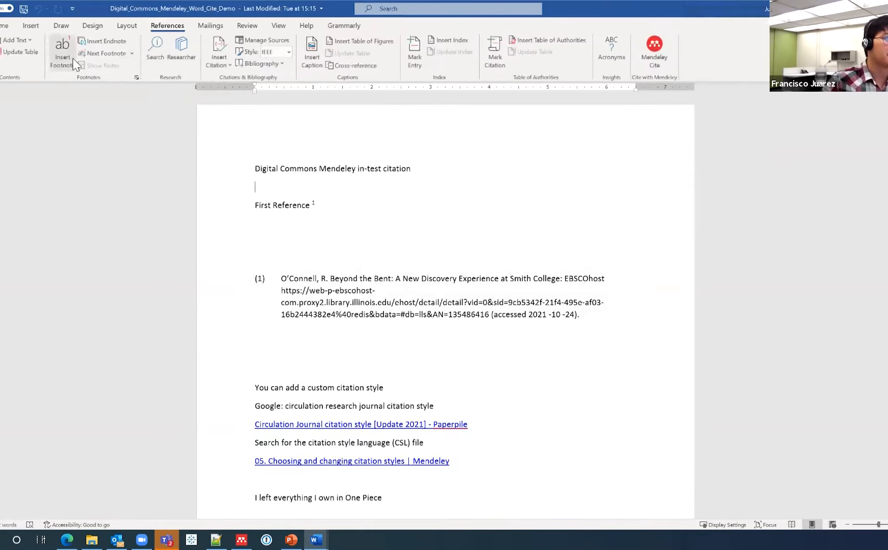
# Step: Open Mendeley Cite and choose the intro subcollection of IR_650 as the reference source
pyautogui.click(654, 51)
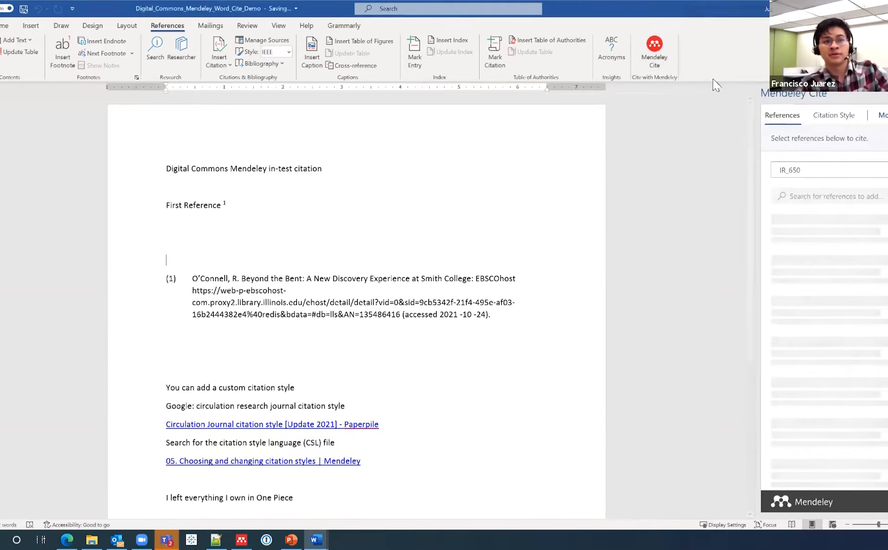
pyautogui.click(828, 170)
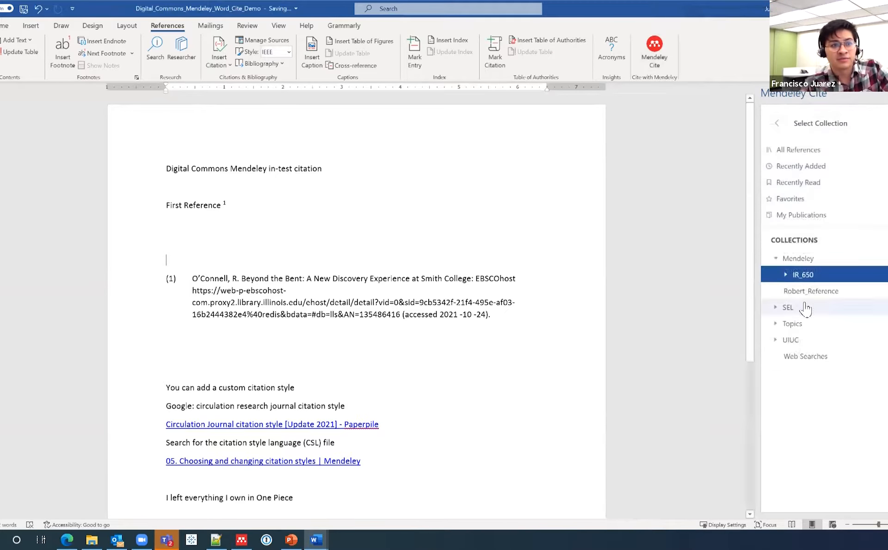
pyautogui.click(785, 275)
pyautogui.click(798, 171)
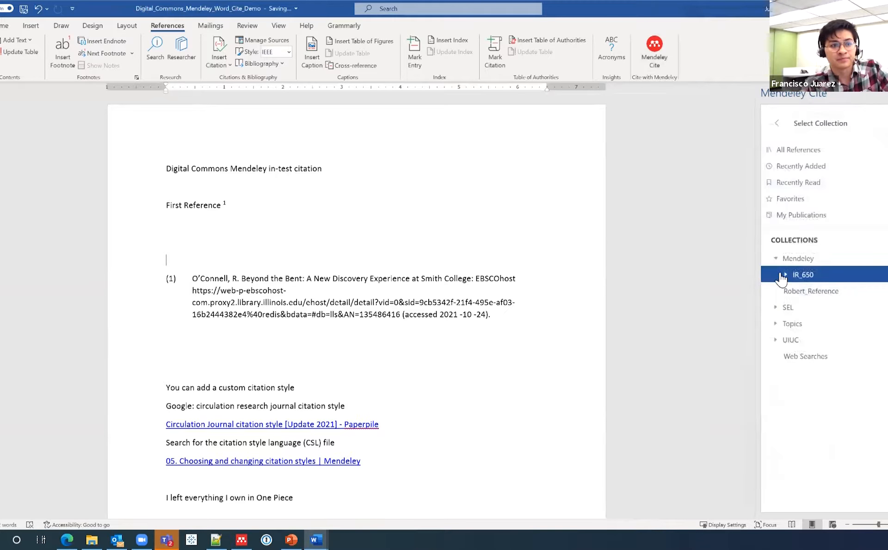
pyautogui.click(785, 275)
pyautogui.click(803, 291)
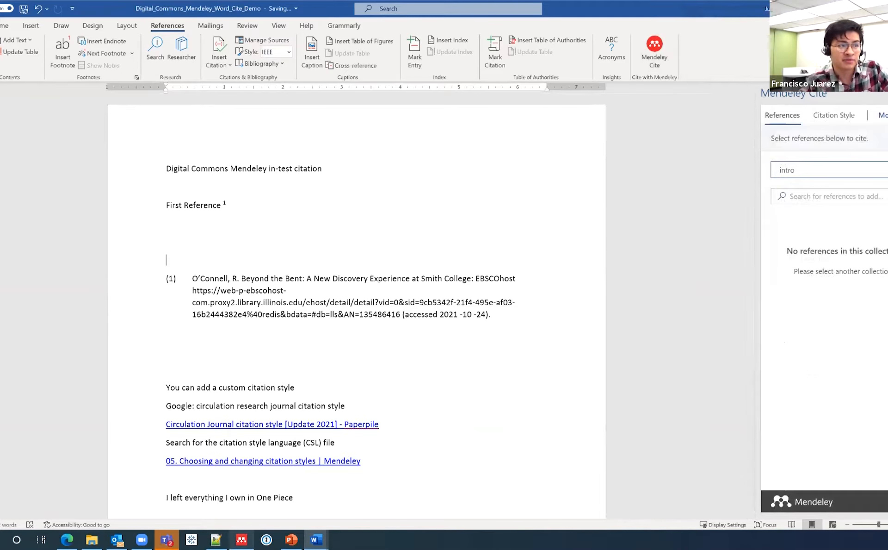
# Step: Switch to Mendeley Reference Manager and add the "Beyond the Bent" reference to the intro subcollection of IR_650
pyautogui.click(241, 539)
pyautogui.click(3, 274)
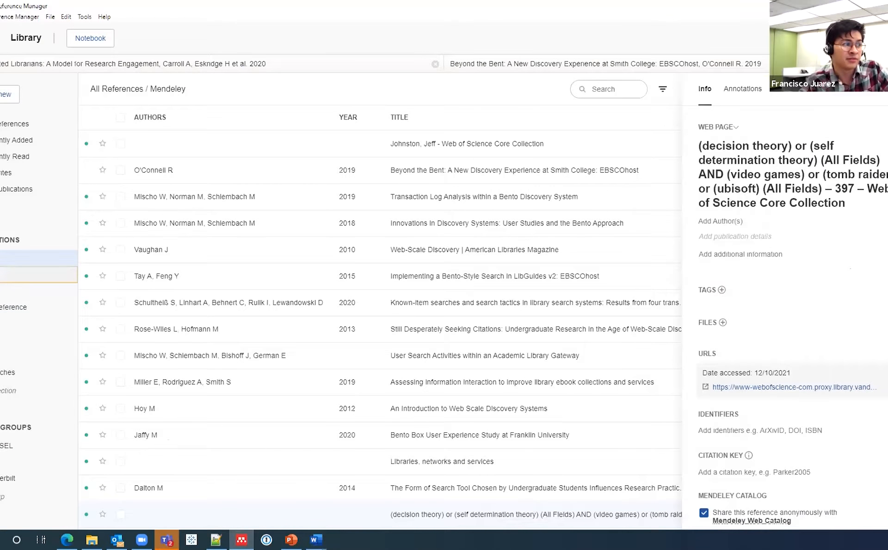
pyautogui.moveTo(175, 144); pyautogui.dragTo(2, 303)
pyautogui.click(1, 291)
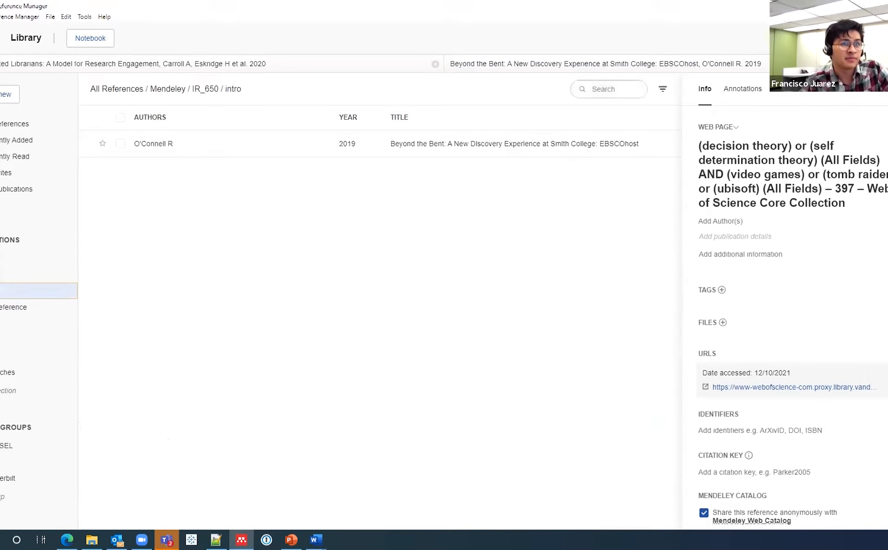
# Step: Return to the Word document and update Mendeley Cite's references from Mendeley Reference Manager
pyautogui.hotkey('alt', 'Tab')
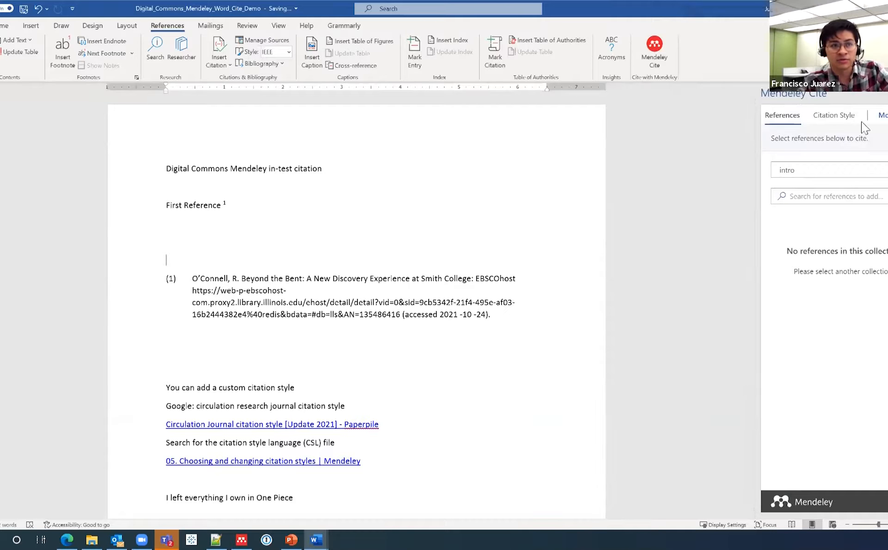
pyautogui.click(881, 115)
pyautogui.click(855, 149)
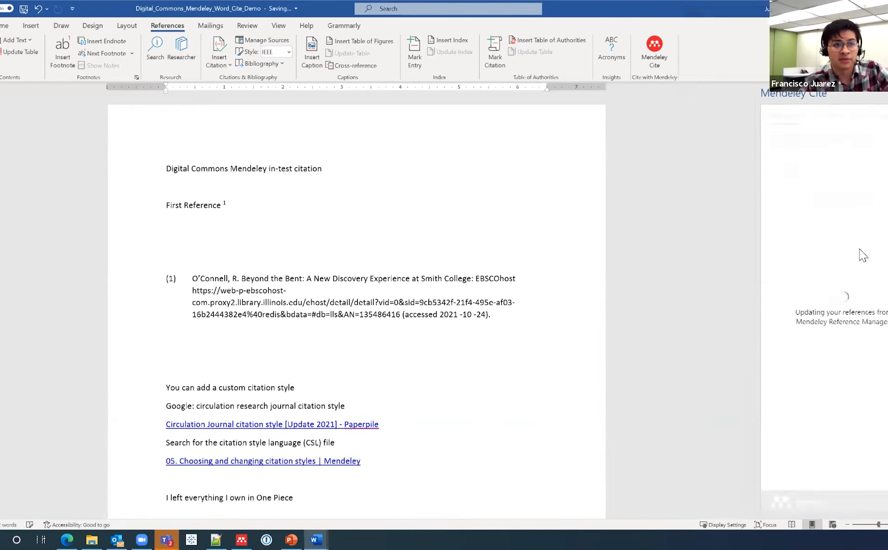
# Step: Insert a citation for "Beyond the Bent: A New Discovery Experience at Smith College" on a blank line below First Reference
pyautogui.click(218, 241)
pyautogui.click(776, 222)
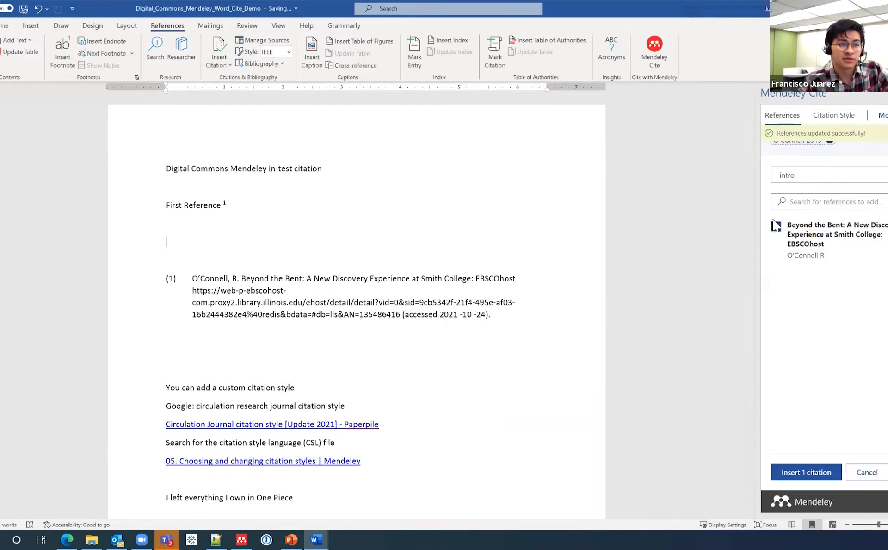
pyautogui.click(804, 472)
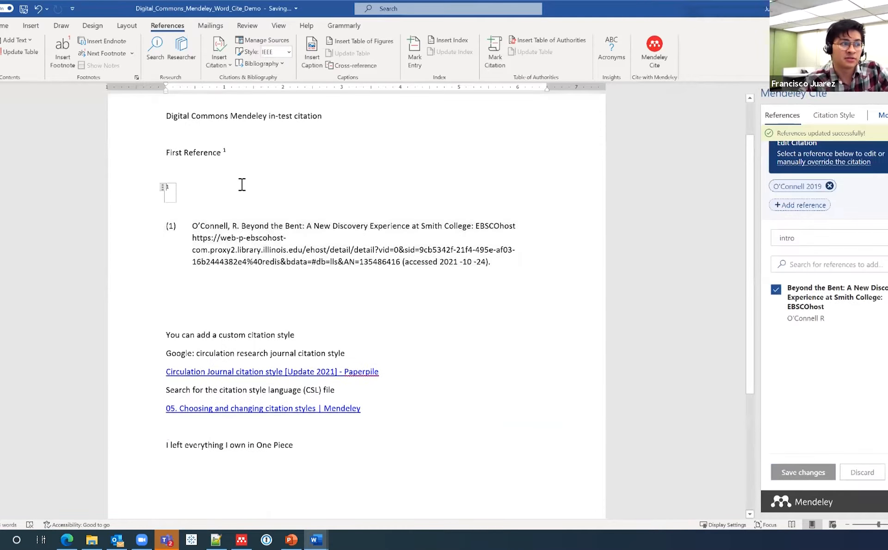
pyautogui.click(242, 151)
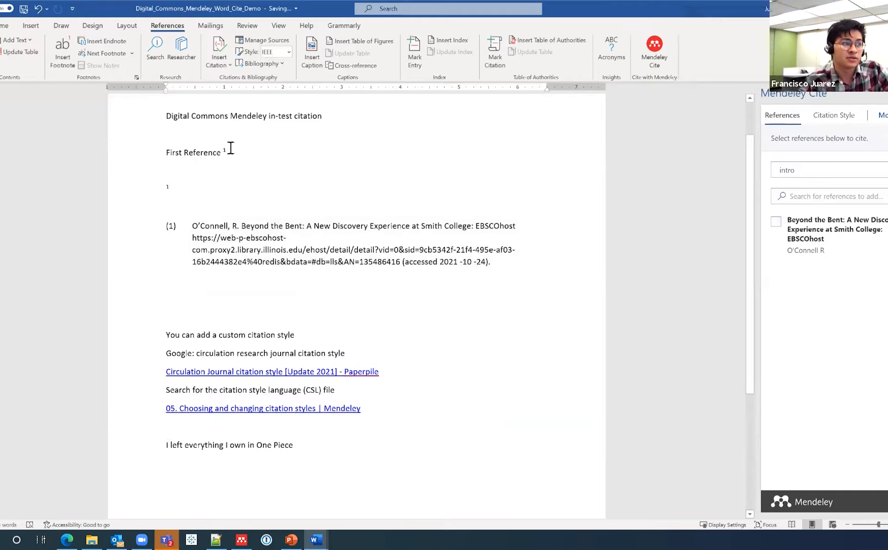
pyautogui.click(227, 150)
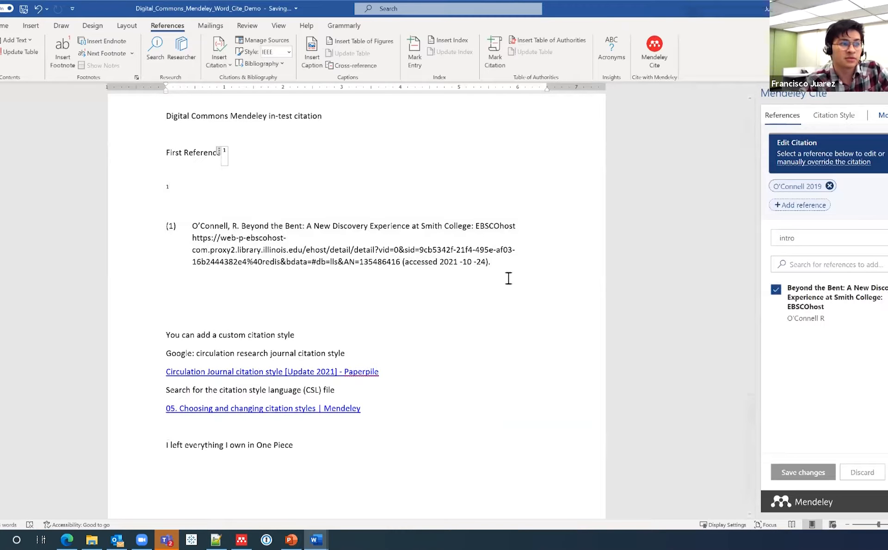
pyautogui.click(168, 188)
pyautogui.press('BackSpace')
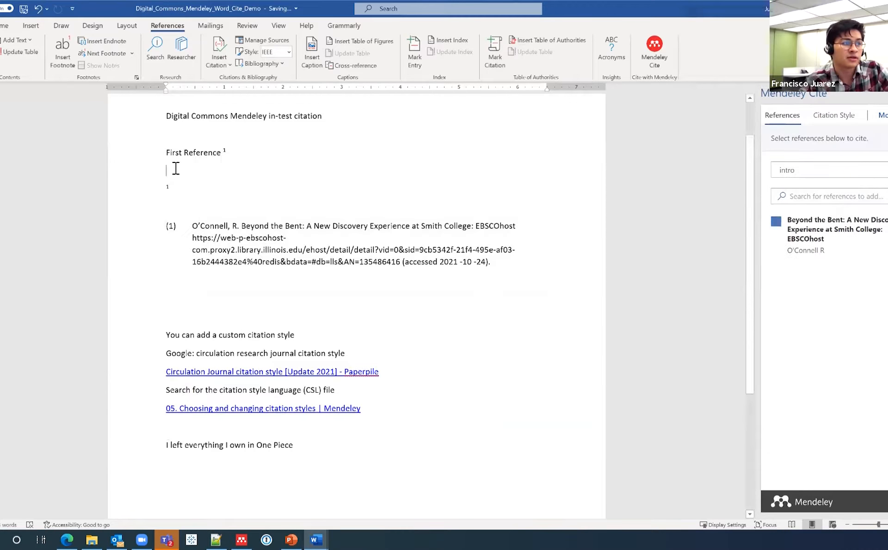
pyautogui.hotkey('ctrl', 'z')
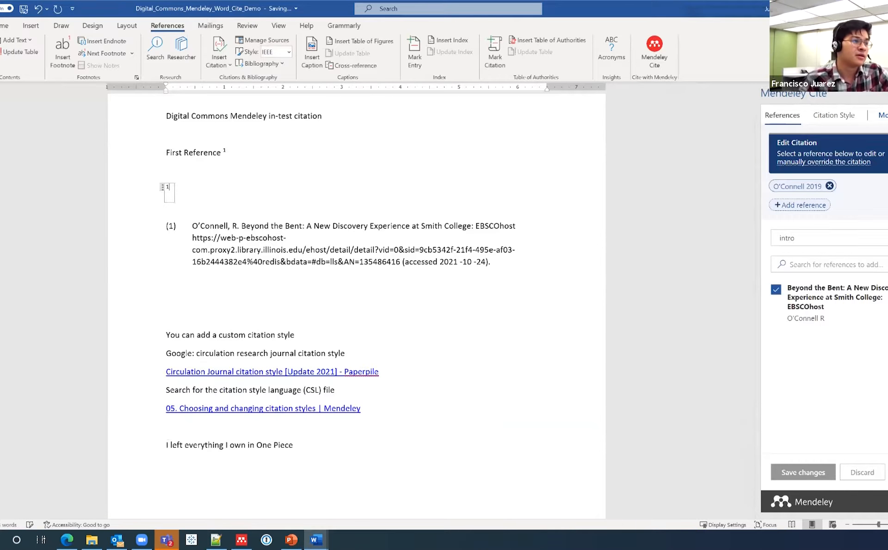
# Step: Add two blank lines between the second citation and the bibliography
pyautogui.click(169, 212)
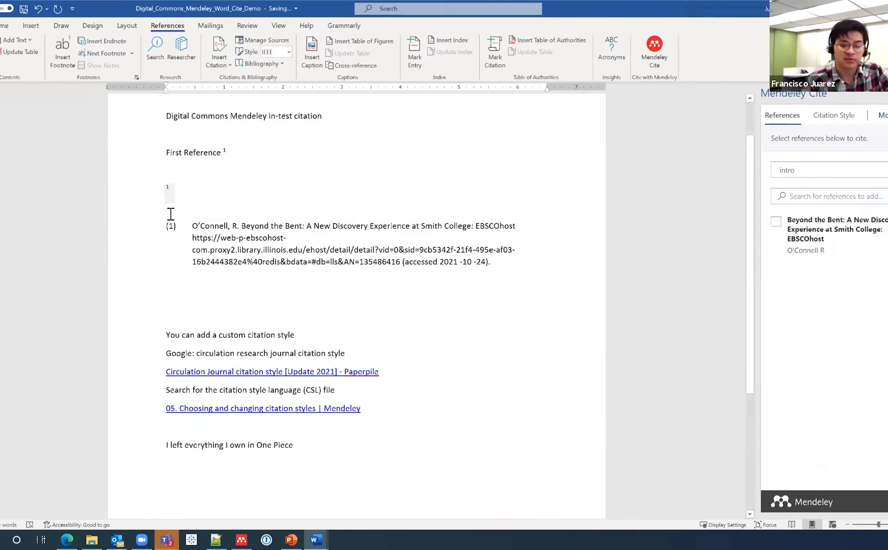
pyautogui.press('Return')
pyautogui.press('Return')
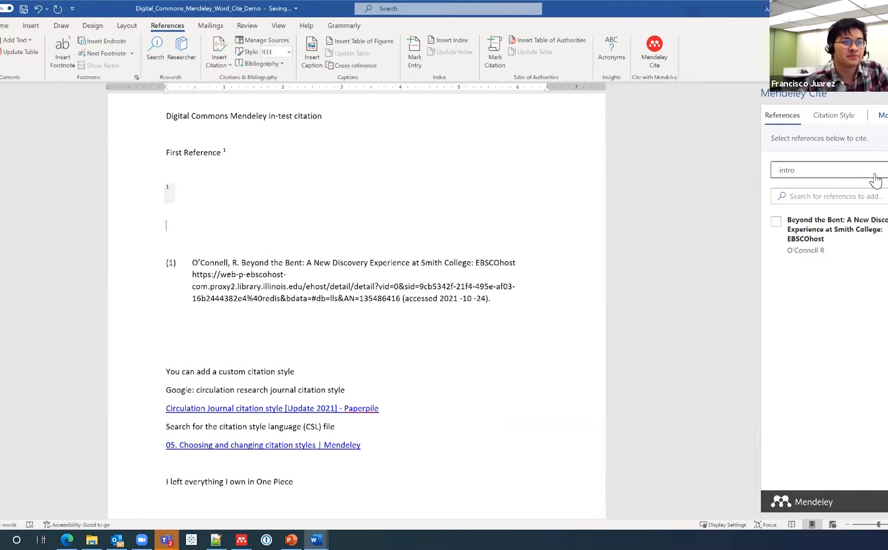
# Step: Insert one combined citation above the bibliography for "Innovations in Discovery Systems" and "Web-Scale Discovery | American Libraries Magazine" from IR_650
pyautogui.click(875, 180)
pyautogui.click(795, 276)
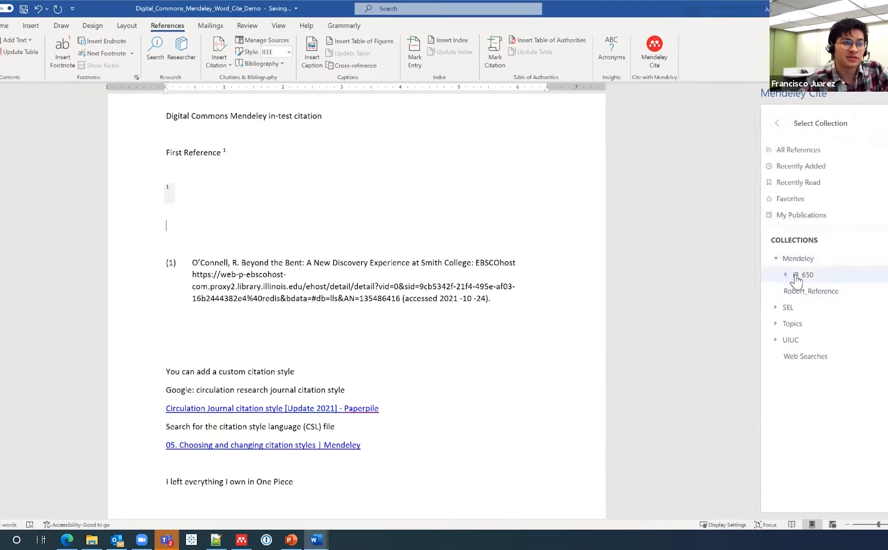
pyautogui.click(796, 279)
pyautogui.click(777, 329)
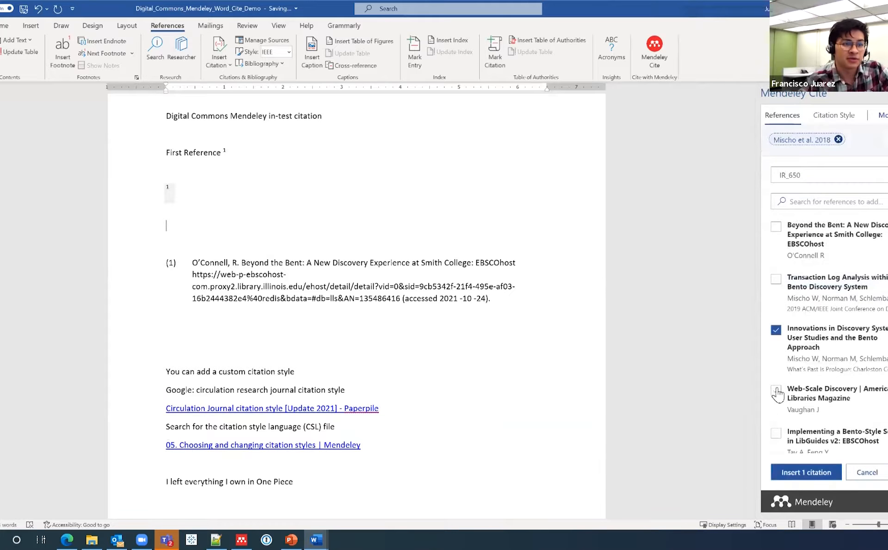
pyautogui.click(777, 399)
pyautogui.click(803, 473)
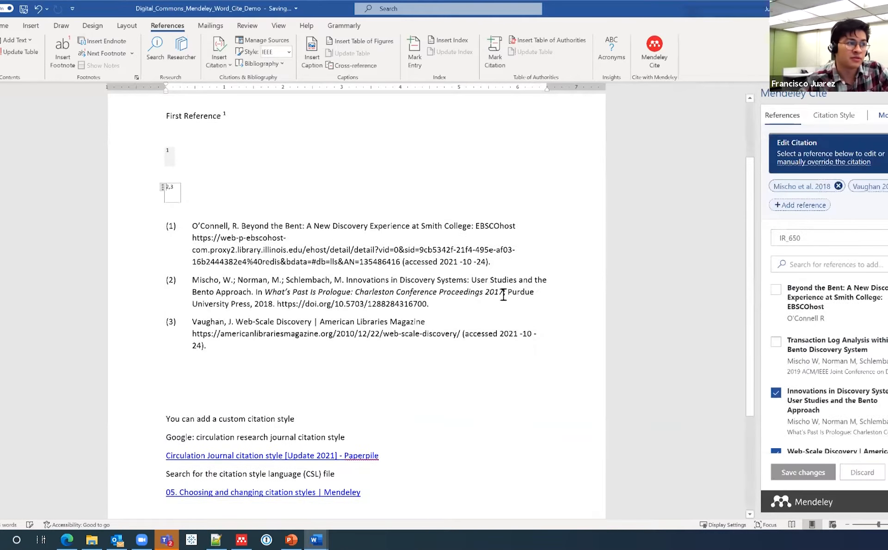
pyautogui.click(284, 181)
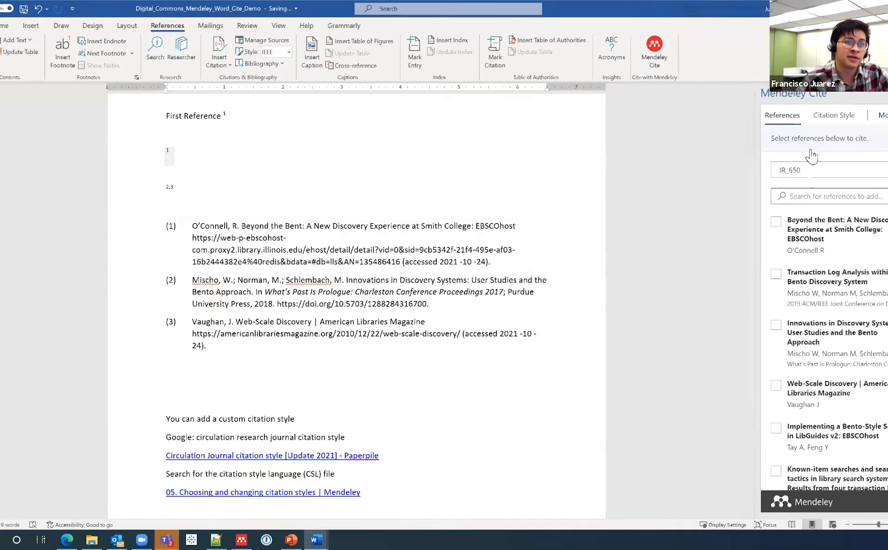
# Step: Insert a Mendeley bibliography just below the combined citation
pyautogui.click(849, 118)
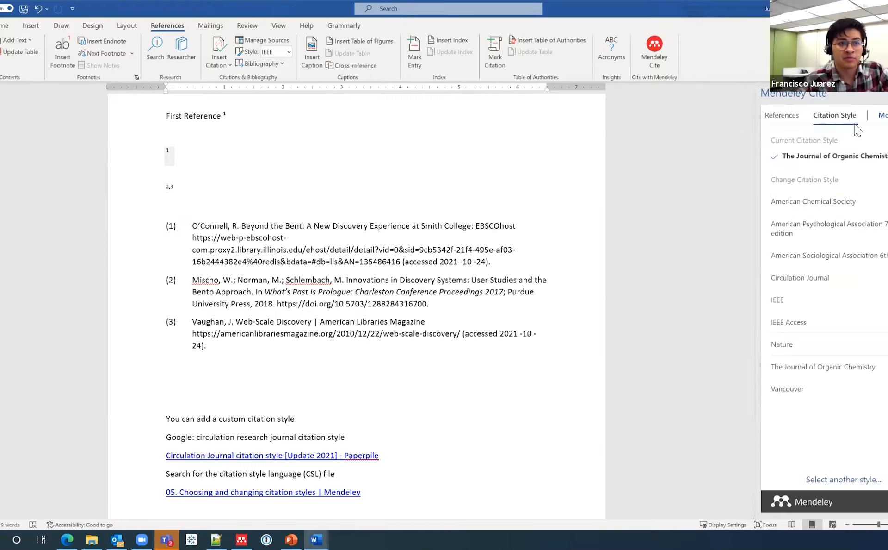
pyautogui.click(879, 116)
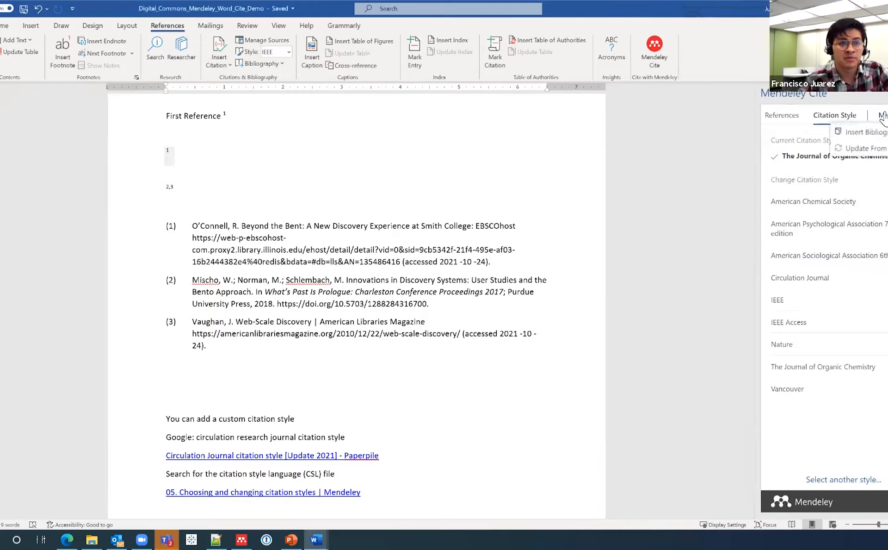
pyautogui.click(875, 134)
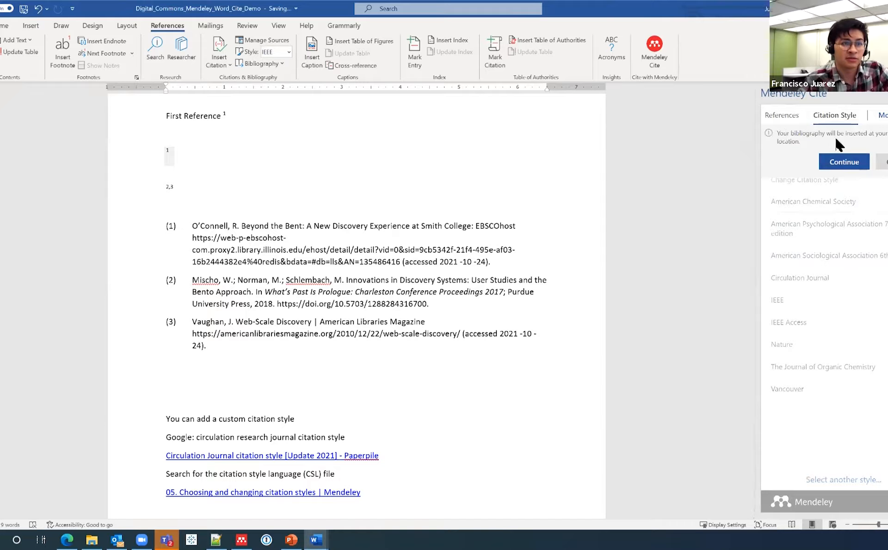
pyautogui.click(846, 161)
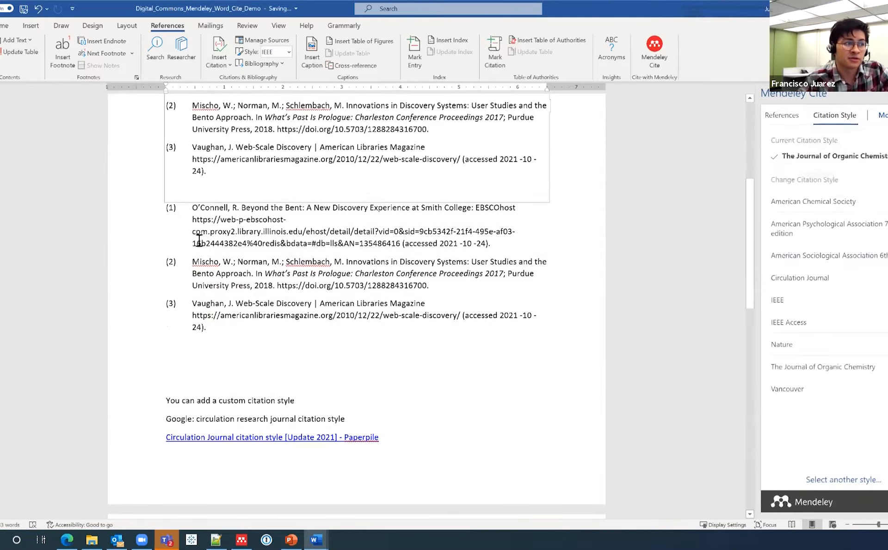
# Step: Delete the duplicate lower bibliography, keeping the one directly below the combined citation
pyautogui.scroll(2, 282, 303)
pyautogui.click(158, 301)
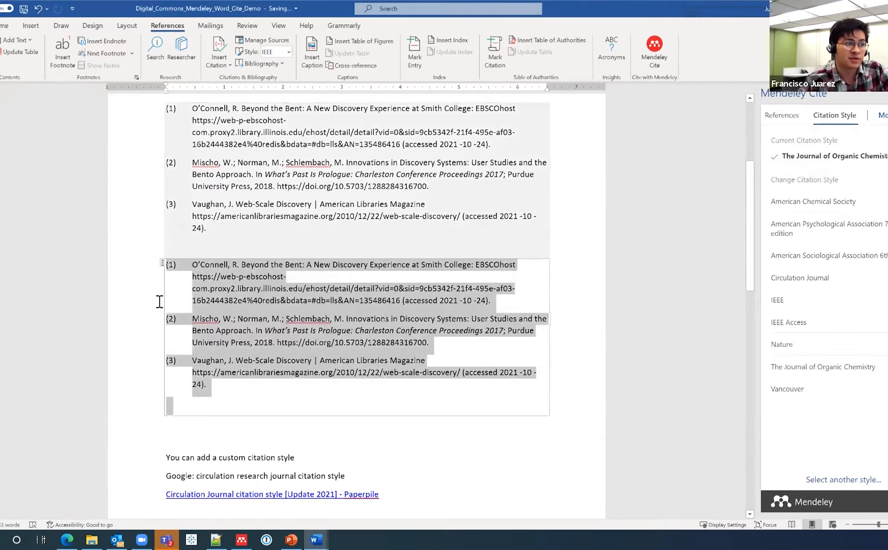
pyautogui.press('Delete')
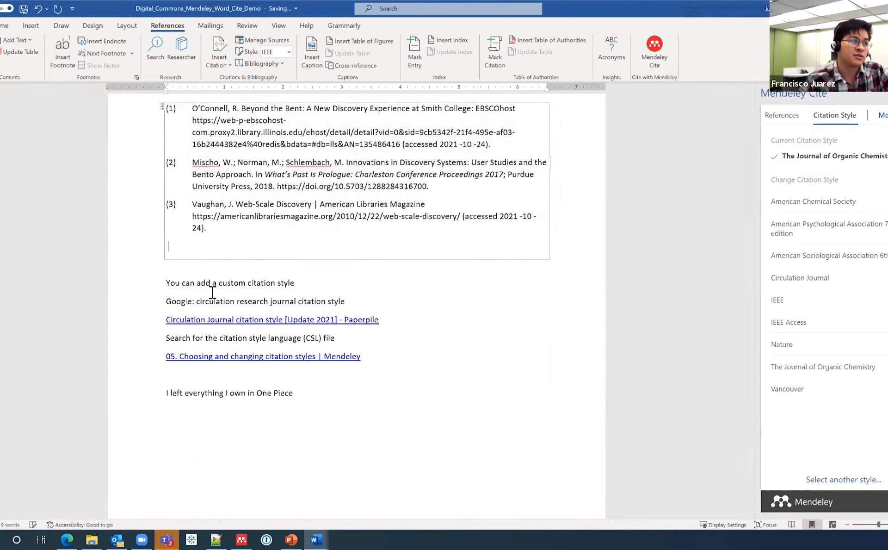
# Step: Insert a citation for "Transaction Log Analysis within a Bento Discovery System" on the blank line above First Reference
pyautogui.scroll(4, 247, 235)
pyautogui.scroll(3, 183, 185)
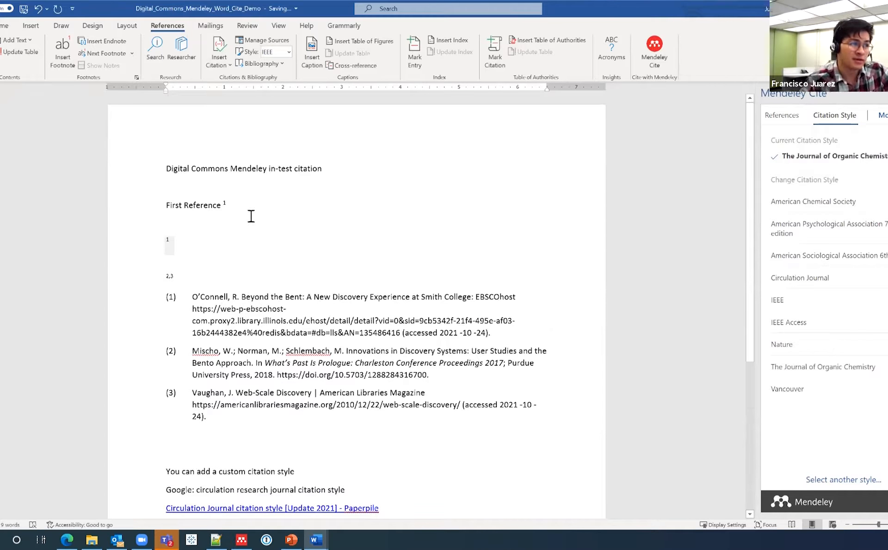
pyautogui.click(782, 116)
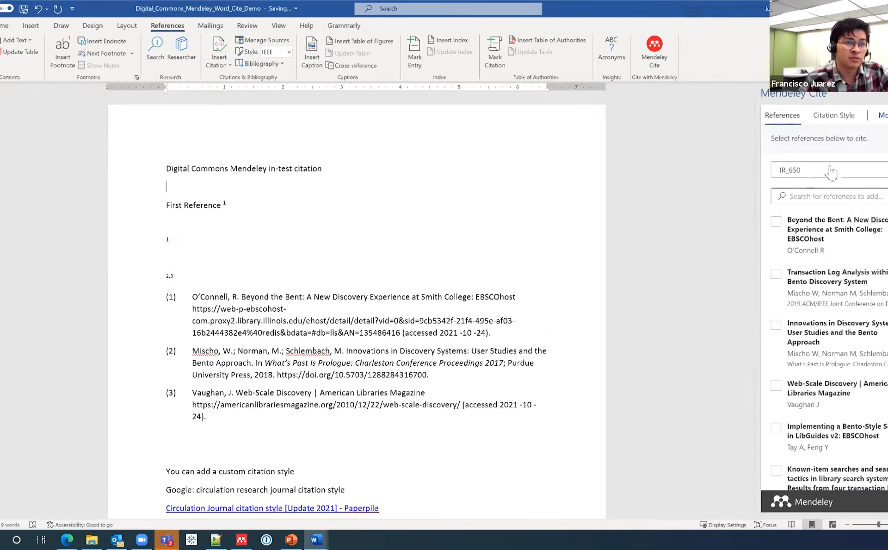
pyautogui.click(775, 274)
pyautogui.click(801, 474)
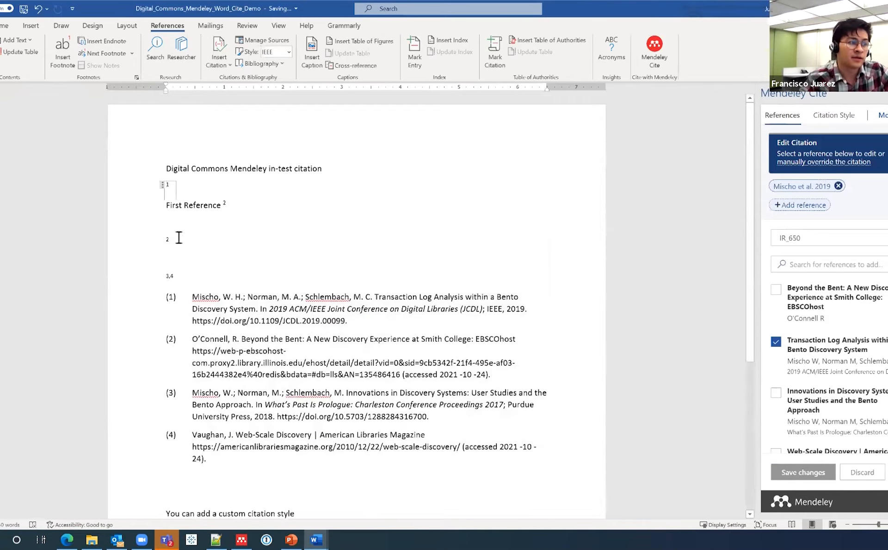
pyautogui.click(177, 225)
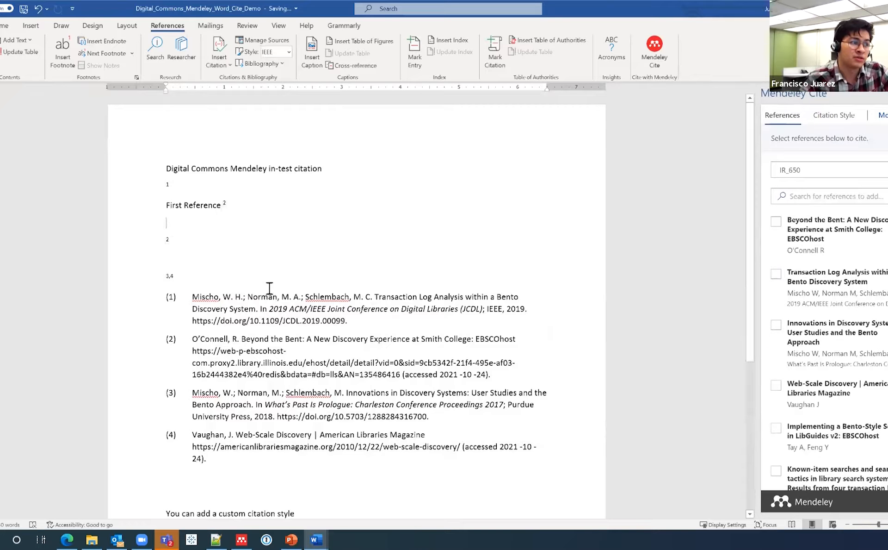
pyautogui.click(255, 246)
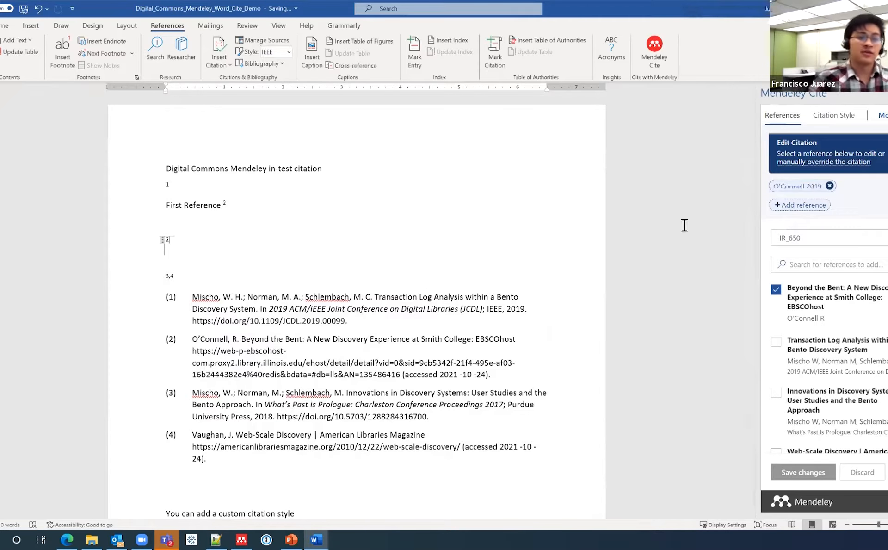
# Step: Search the citation styles for "american che" and change the document's citation style to American Chemical Society
pyautogui.click(834, 118)
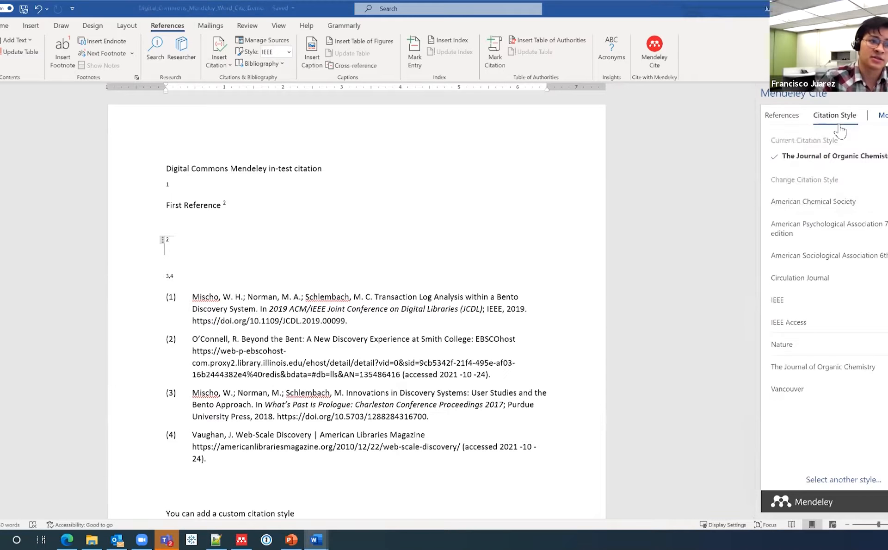
pyautogui.click(832, 480)
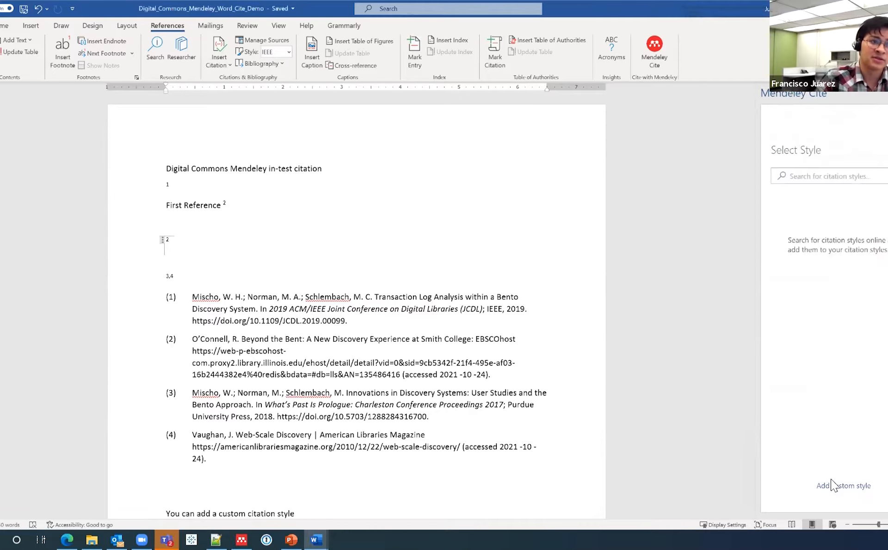
pyautogui.write('american')
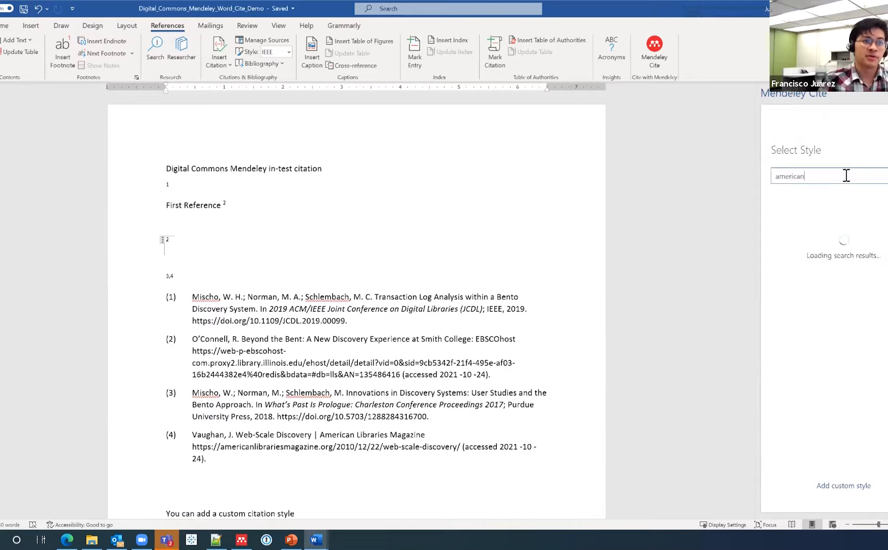
pyautogui.write(' che')
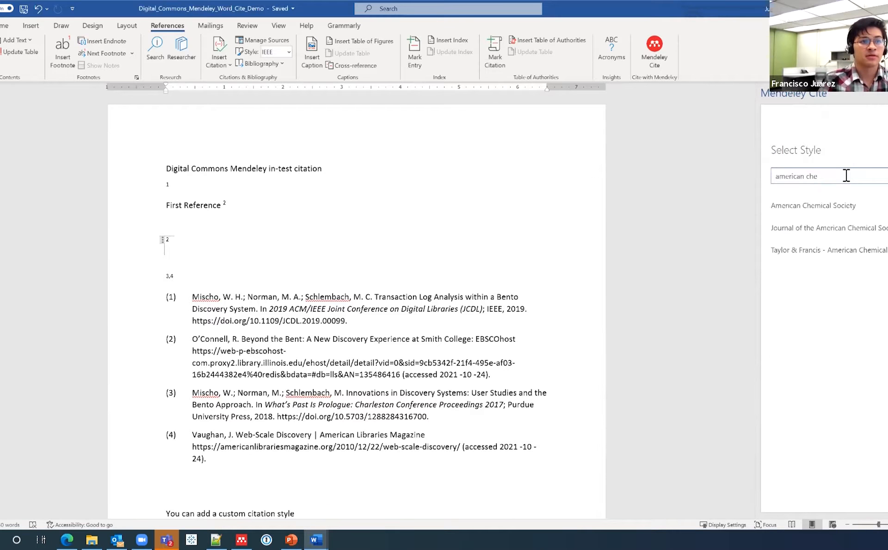
pyautogui.click(786, 206)
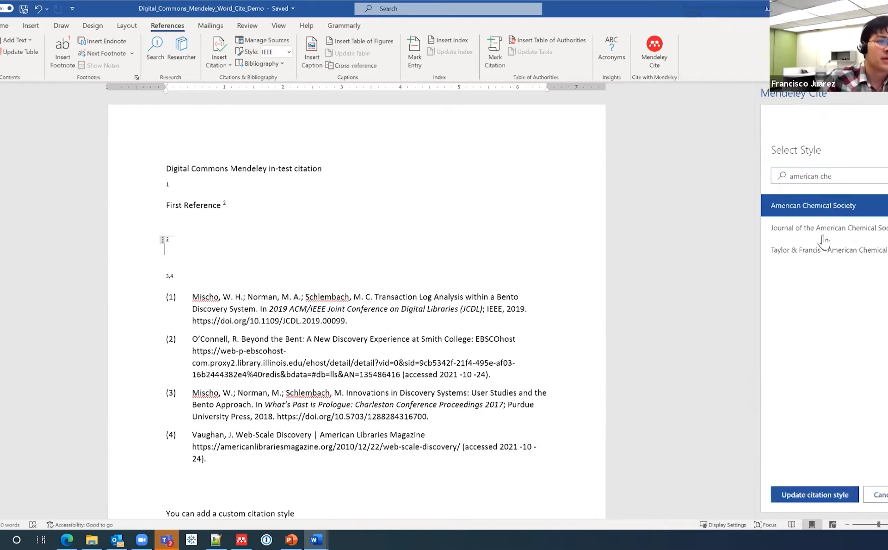
pyautogui.click(817, 494)
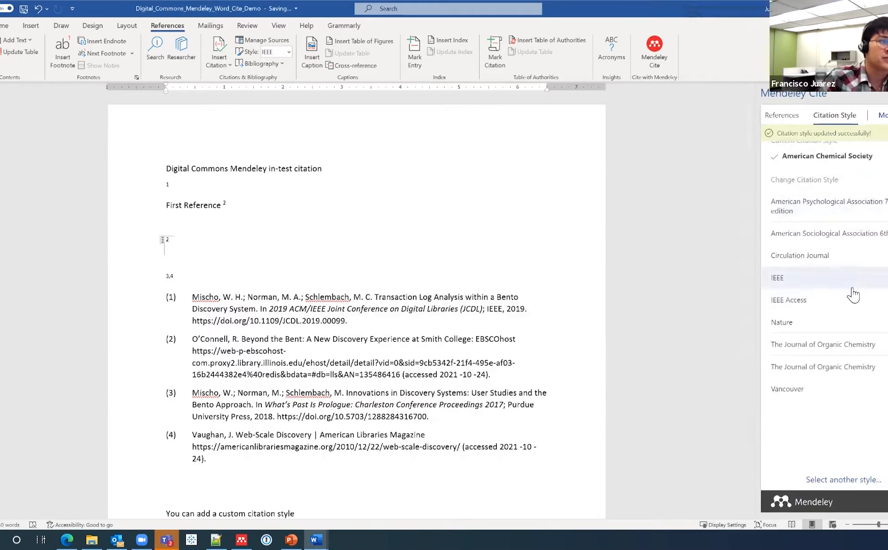
pyautogui.click(239, 221)
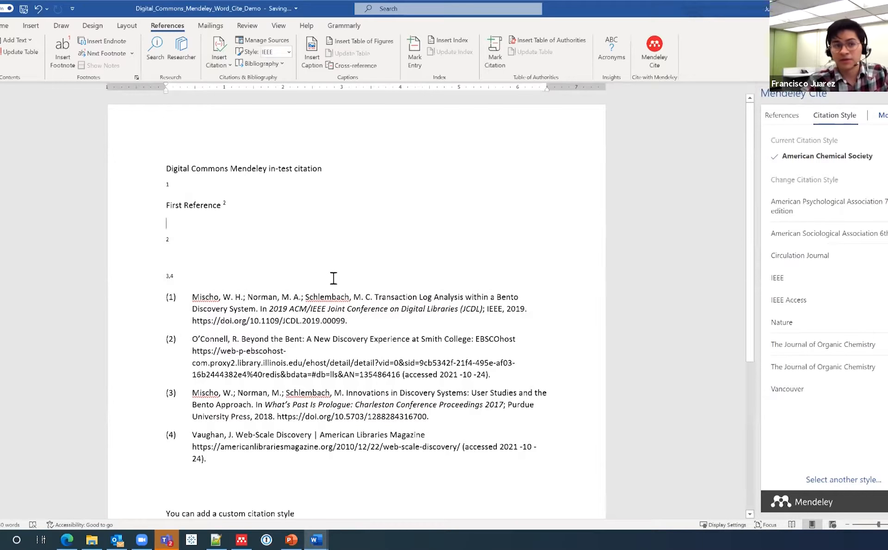
# Step: Open the custom citation style form, and copy The Journal of Organic Chemistry's CSL link from Journal_Titles_CSL.txt in Notepad++
pyautogui.click(828, 479)
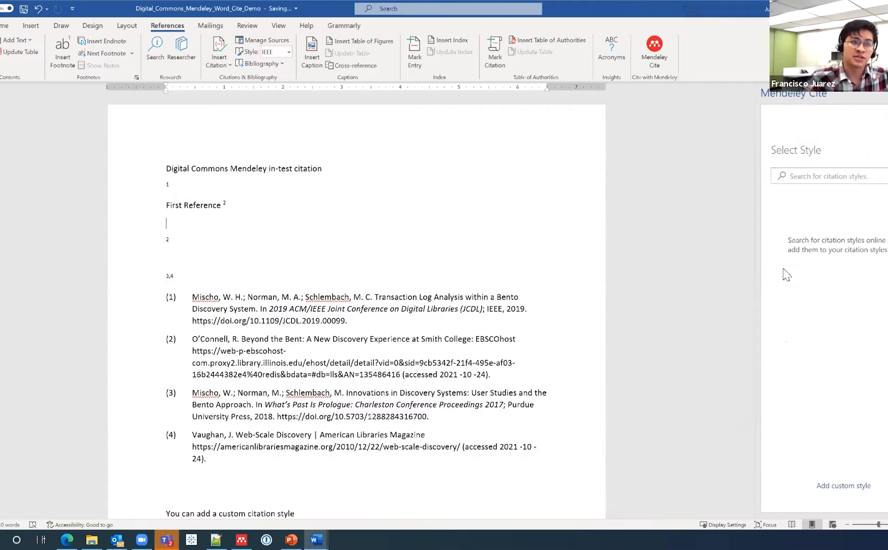
pyautogui.click(837, 488)
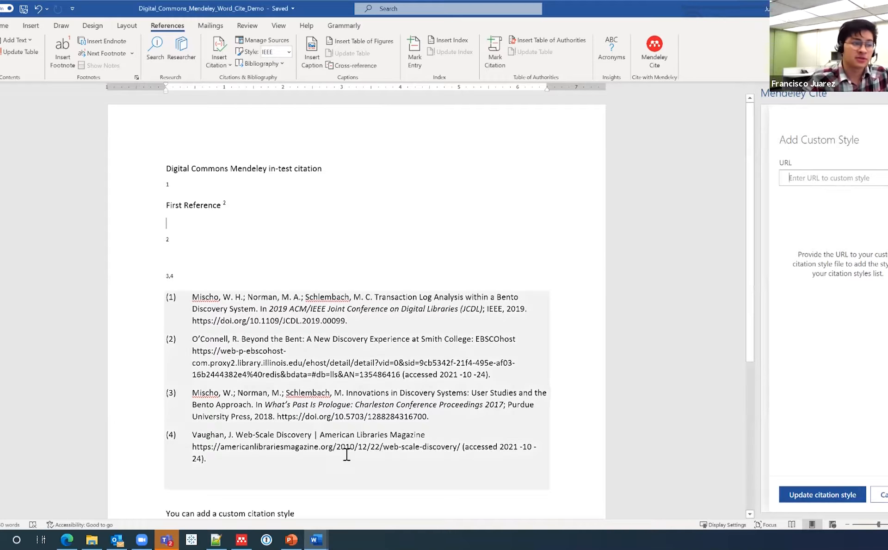
pyautogui.click(215, 539)
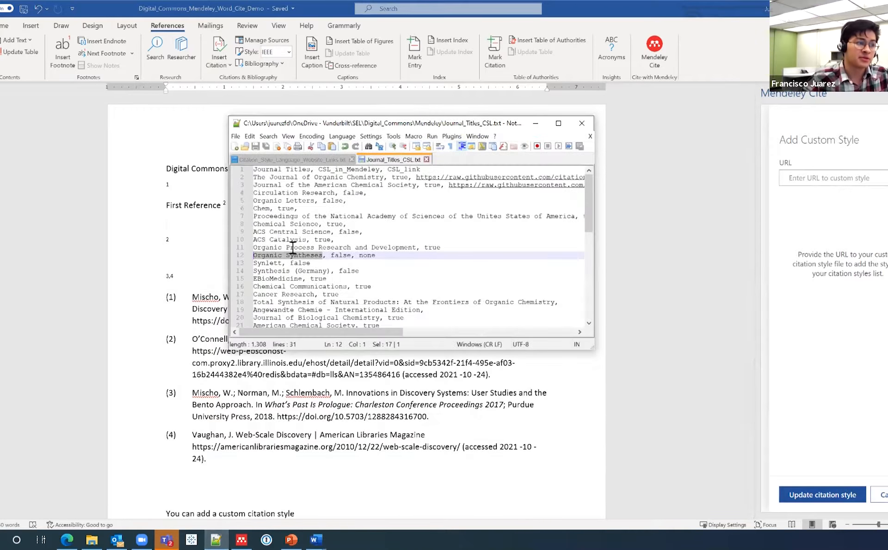
pyautogui.click(277, 209)
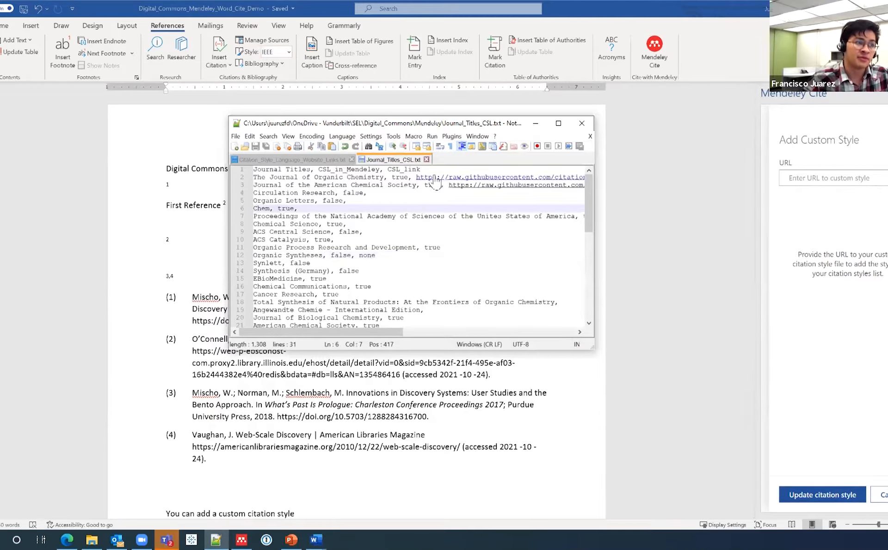
pyautogui.moveTo(416, 177); pyautogui.dragTo(600, 179)
pyautogui.hotkey('ctrl', 'c')
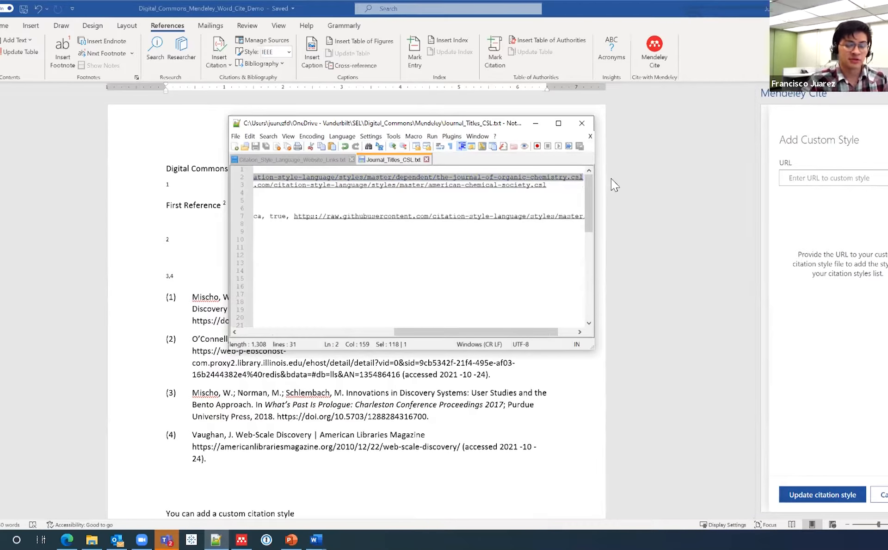
# Step: Switch to the Edge browser and open the copied Journal of Organic Chemistry CSL link in a new tab to inspect the style file
pyautogui.click(67, 539)
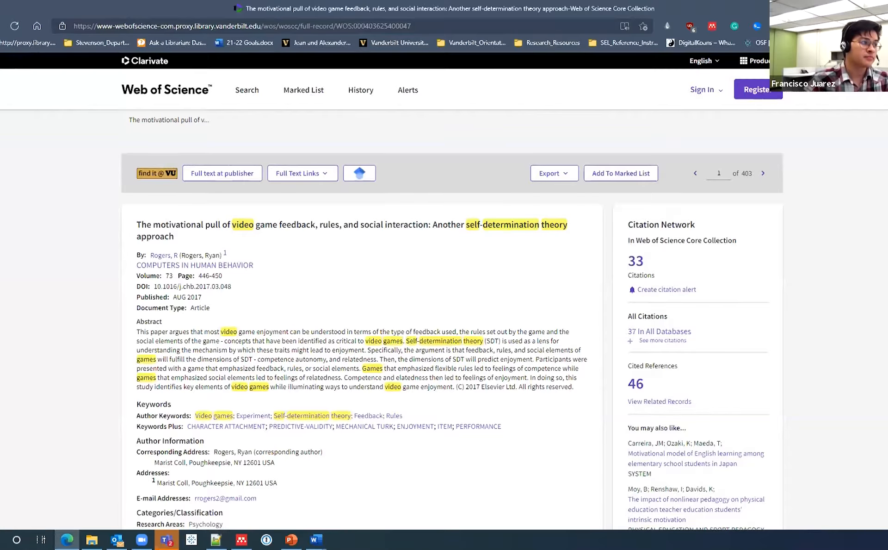
pyautogui.hotkey('ctrl', 't')
pyautogui.hotkey('ctrl', 'v')
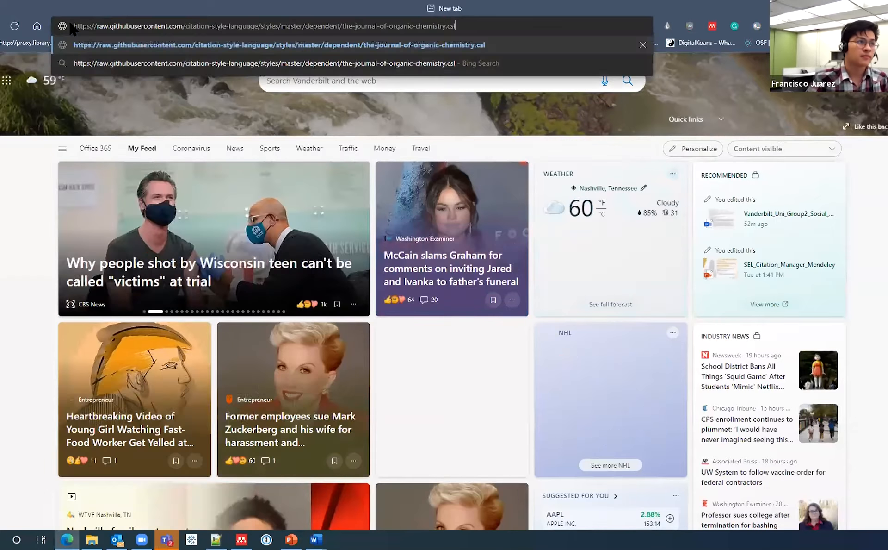
pyautogui.press('Return')
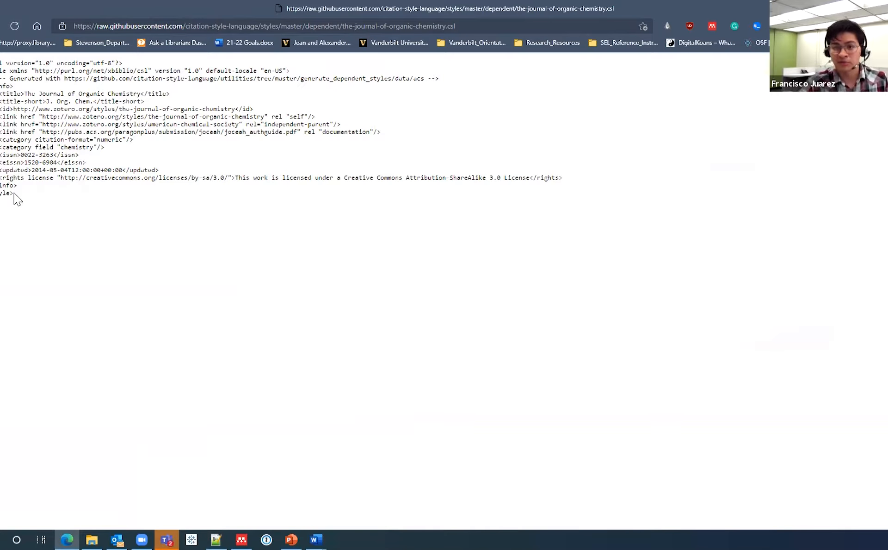
pyautogui.click(166, 26)
pyautogui.click(242, 539)
pyautogui.click(242, 539)
# Step: Return to the Word citation demo document and apply the custom style from the copied Journal of Organic Chemistry CSL link
pyautogui.moveTo(316, 539)
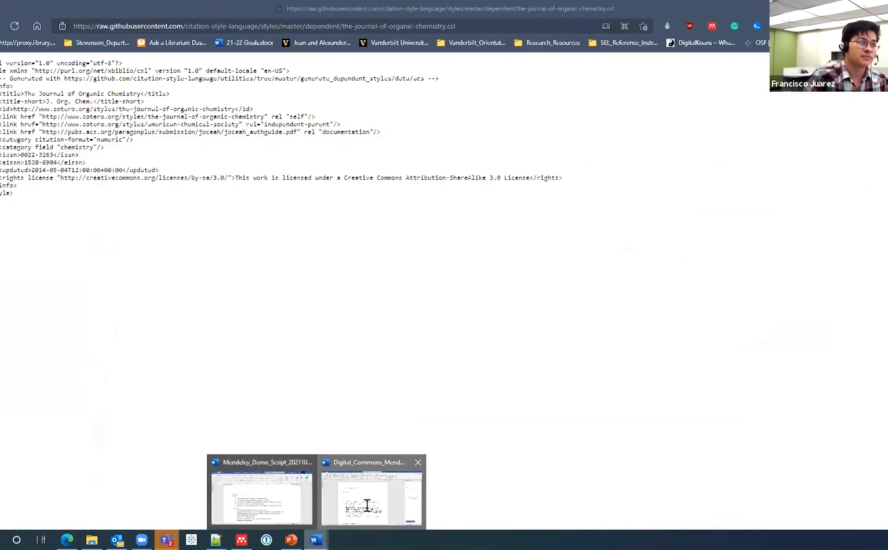
pyautogui.click(369, 511)
pyautogui.hotkey('ctrl', 'v')
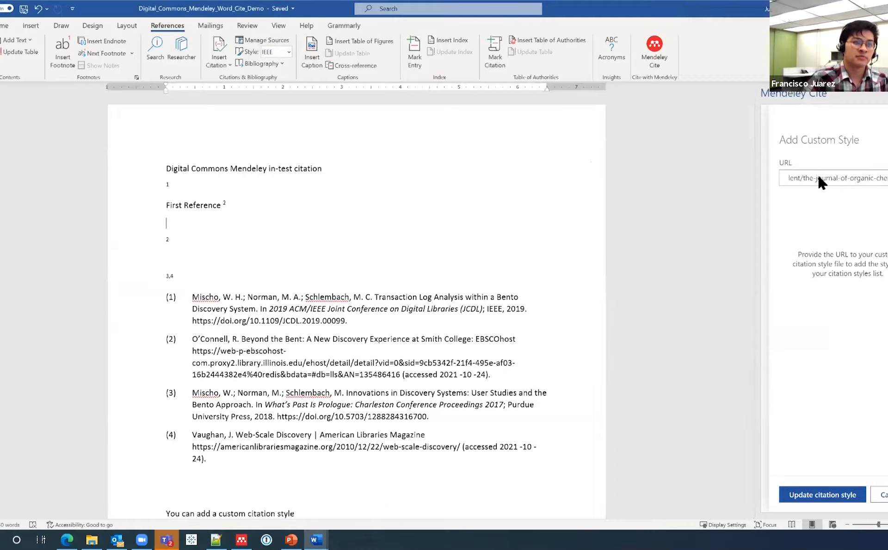
pyautogui.click(807, 494)
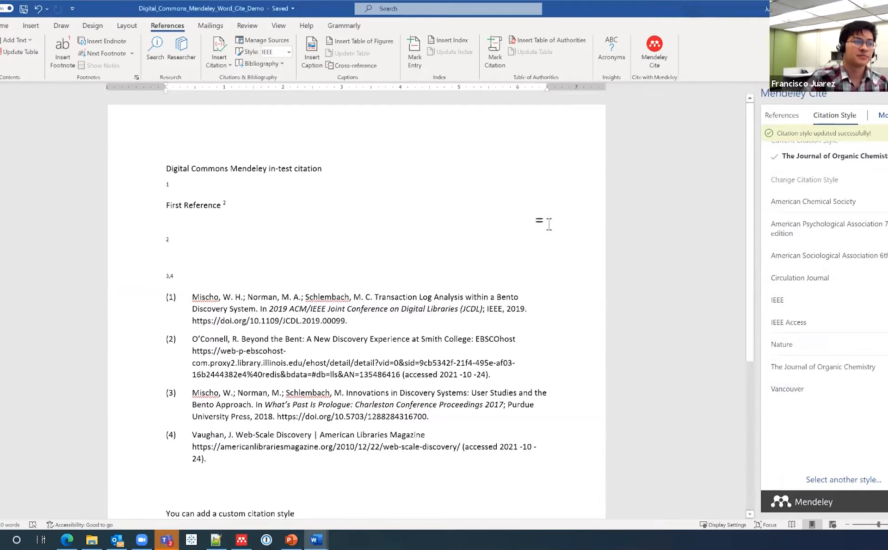
pyautogui.click(220, 218)
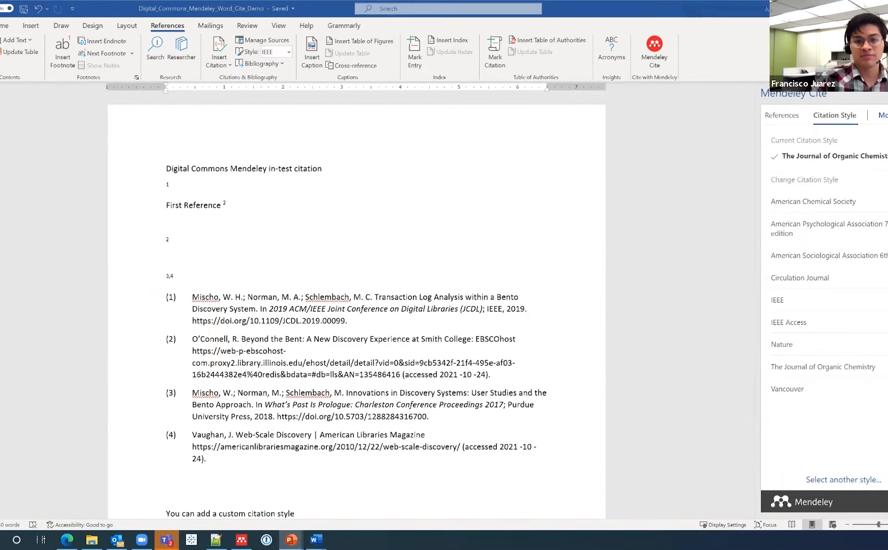
# Step: Switch to the PowerPoint slide show and display the "Your new Mendeley Reference Manager" slide
pyautogui.click(291, 539)
pyautogui.click(554, 194)
pyautogui.click(554, 193)
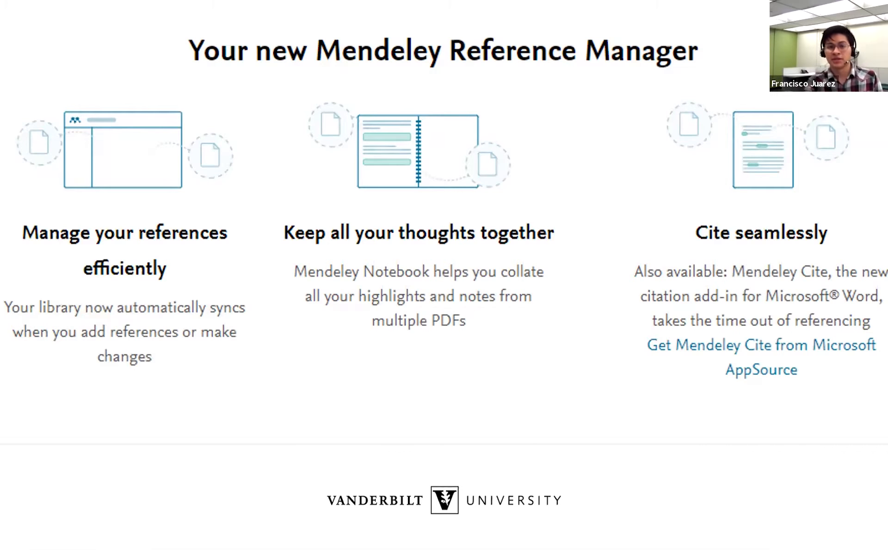
pyautogui.press('Right')
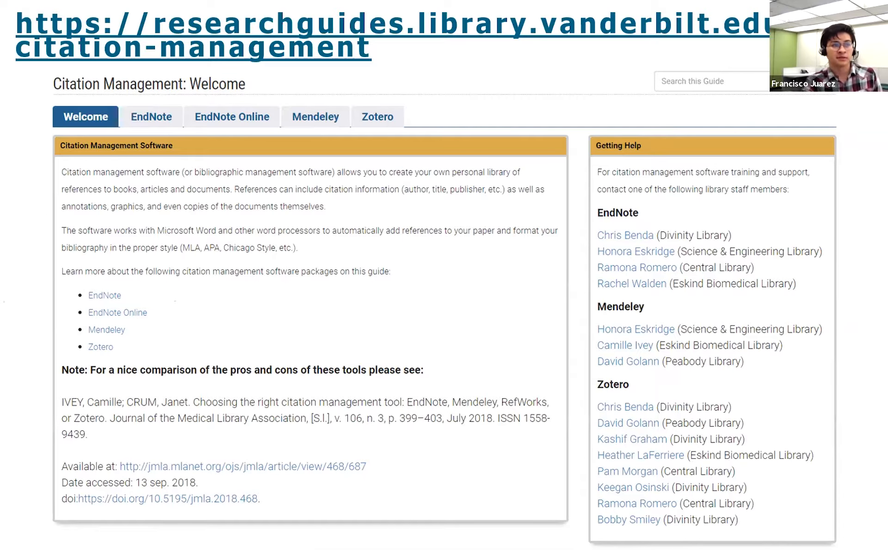
pyautogui.press('Right')
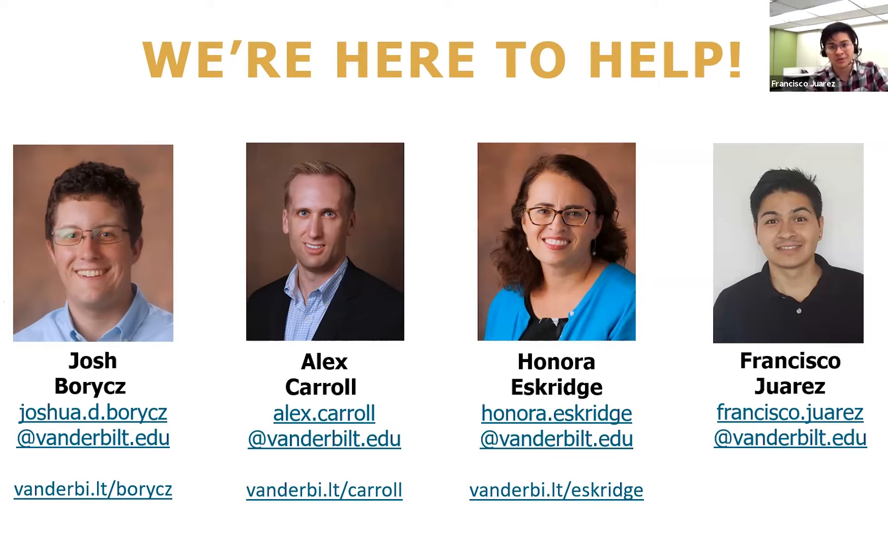
pyautogui.press('Right')
pyautogui.press('Right')
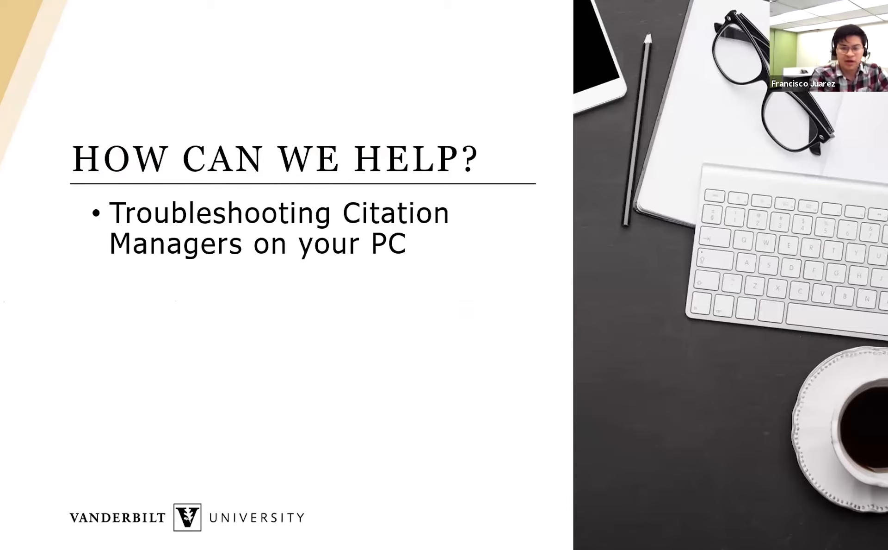
pyautogui.press('Right')
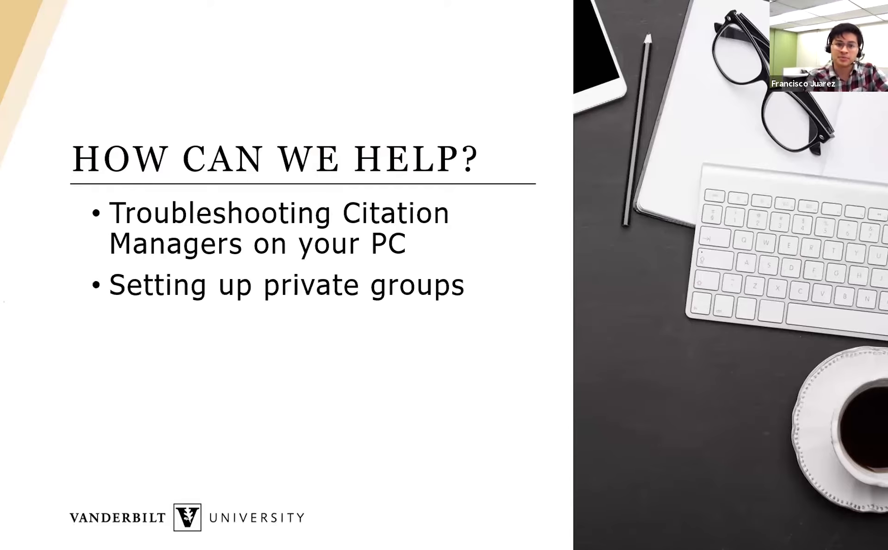